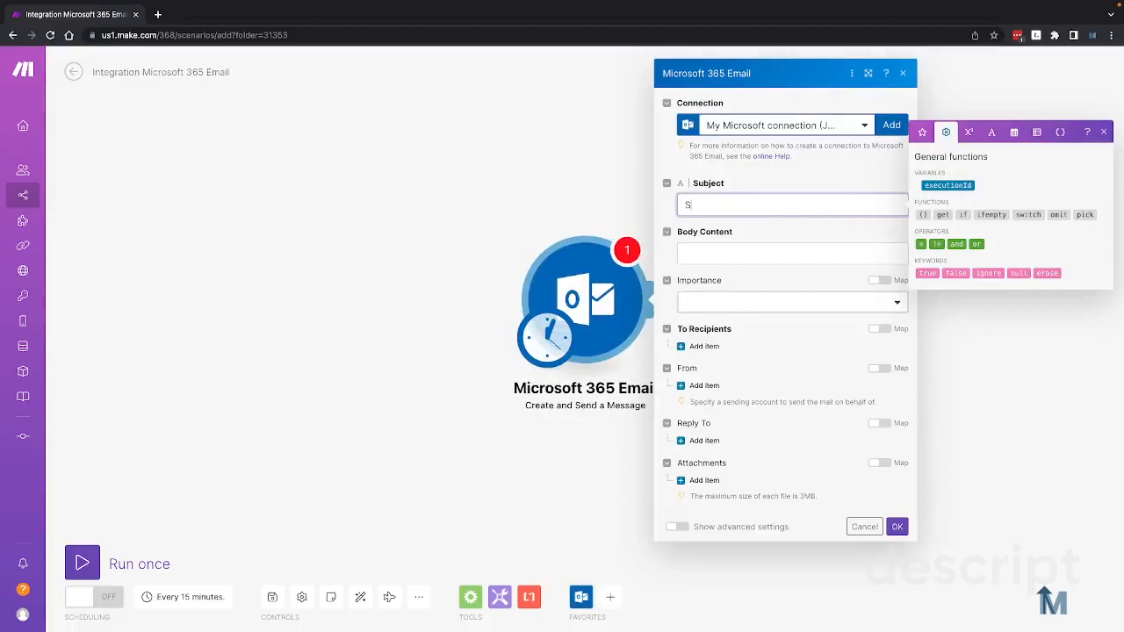
# - Compose the email with subject SAMPLE, body Sample Text and the recipient's email address, confirm the module and save the scenario
pyautogui.press('Tab')
pyautogui.write('Smample Tec')
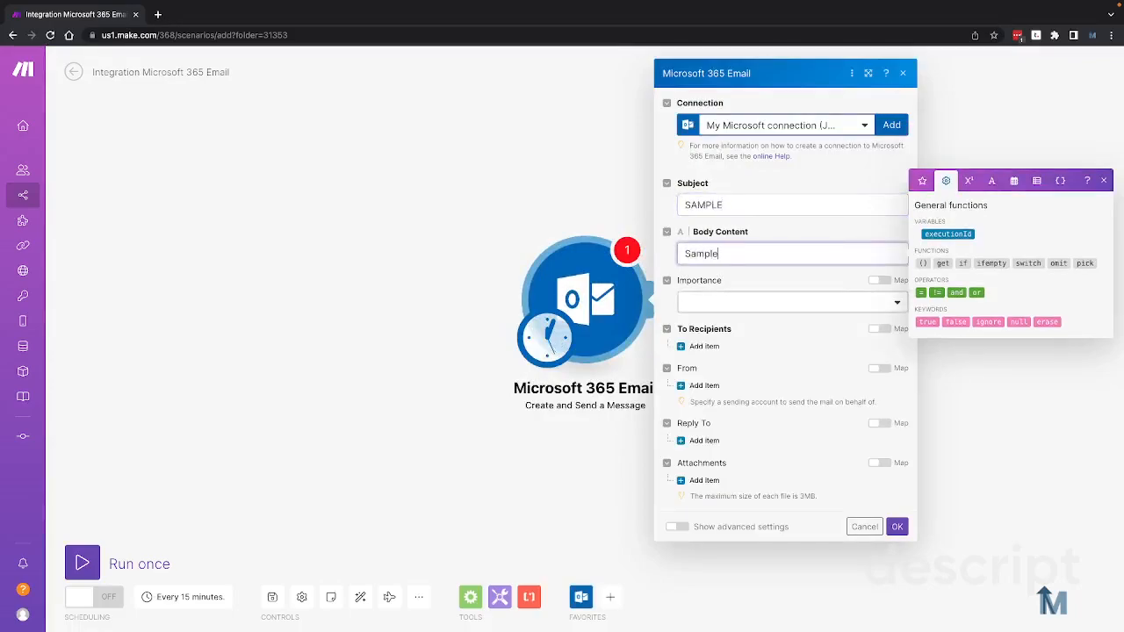
pyautogui.write('t')
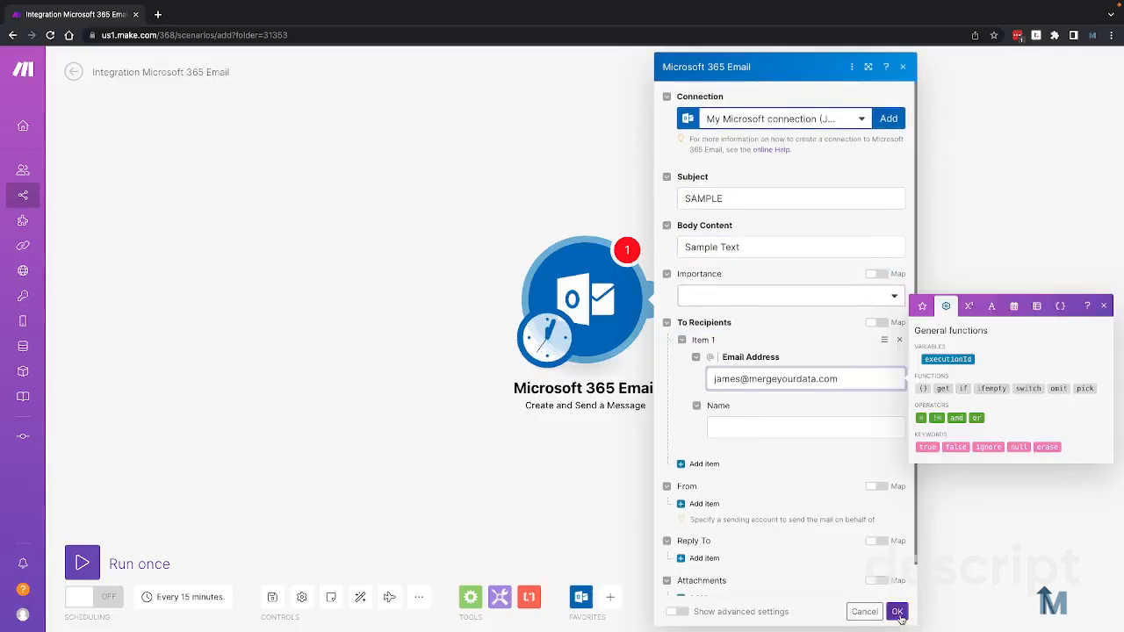
pyautogui.click(897, 613)
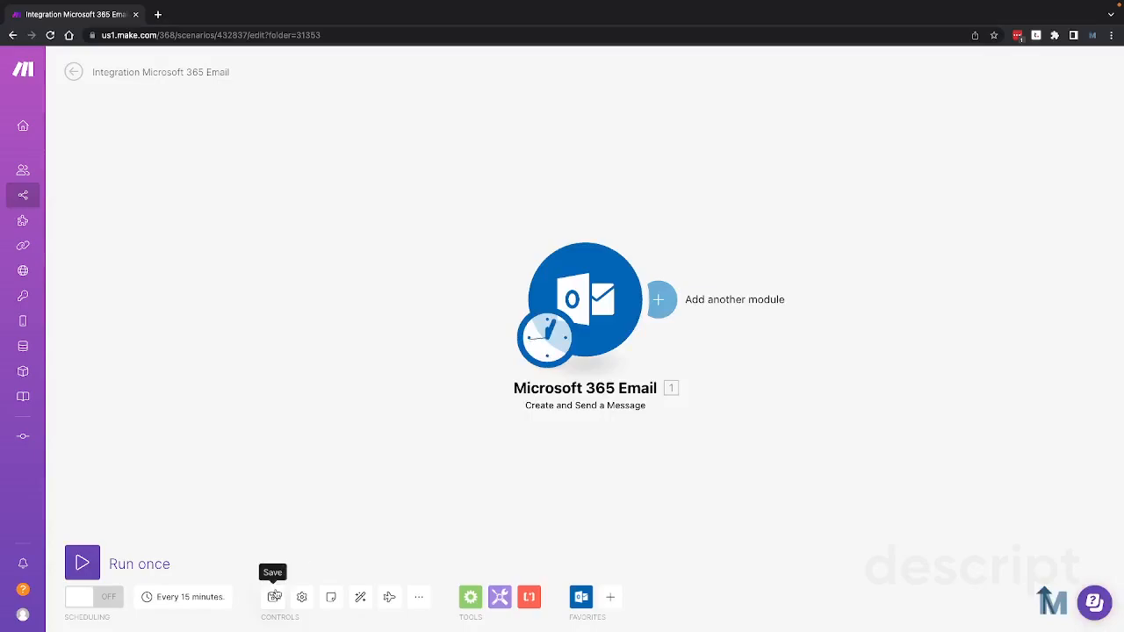
pyautogui.click(274, 597)
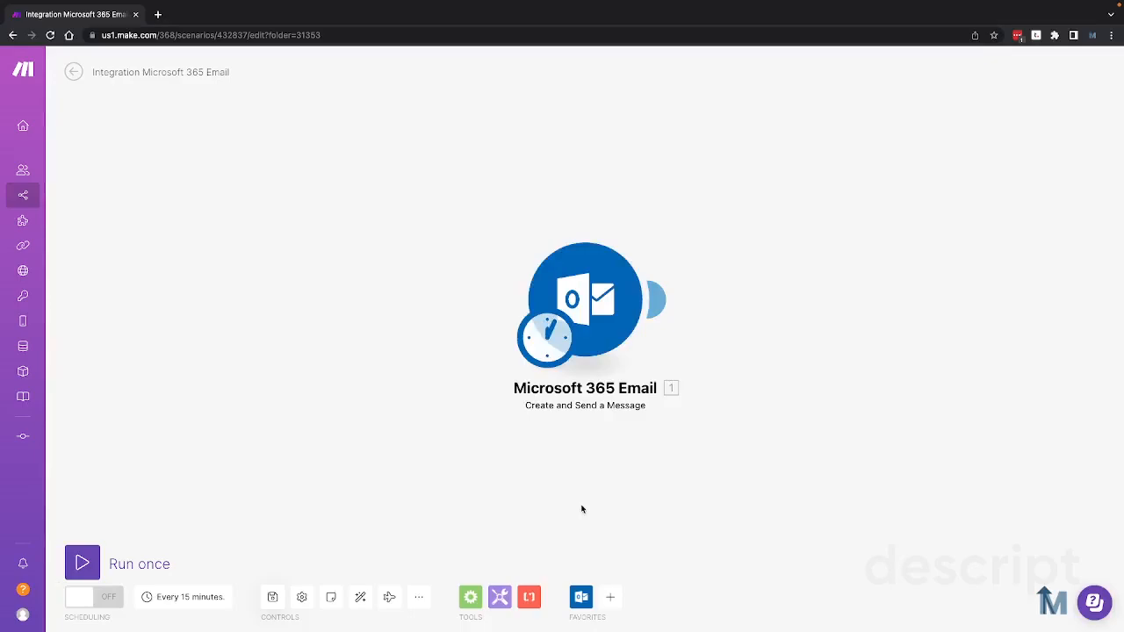
pyautogui.click(264, 597)
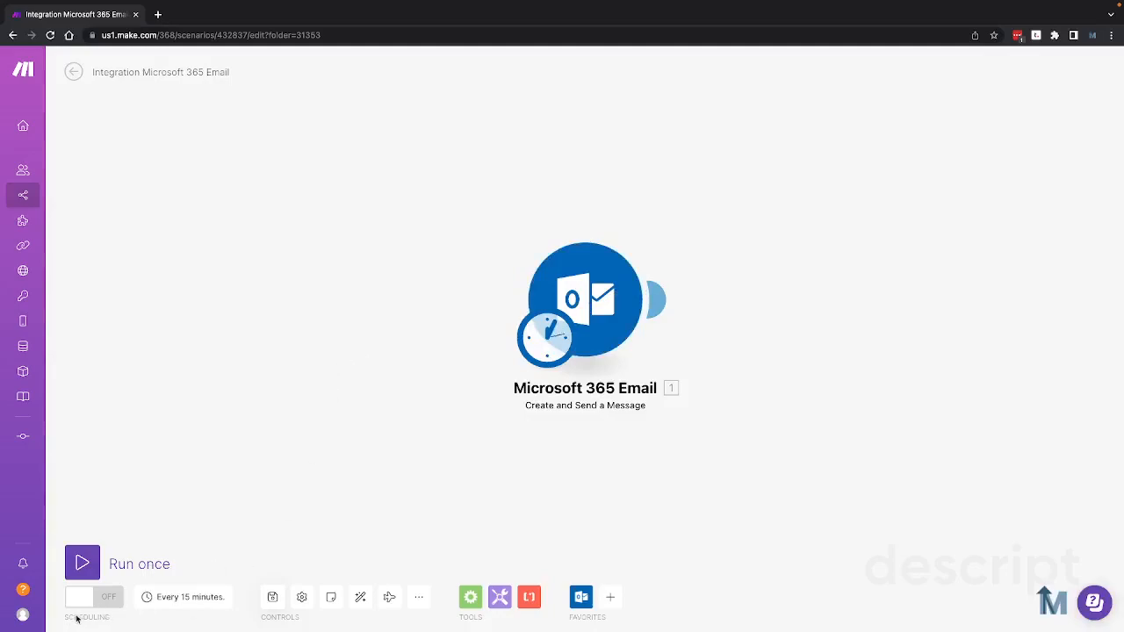
# - Review the scenario's schedule settings, including the minutes interval and the run-frequency options, and leave without applying changes
pyautogui.click(192, 605)
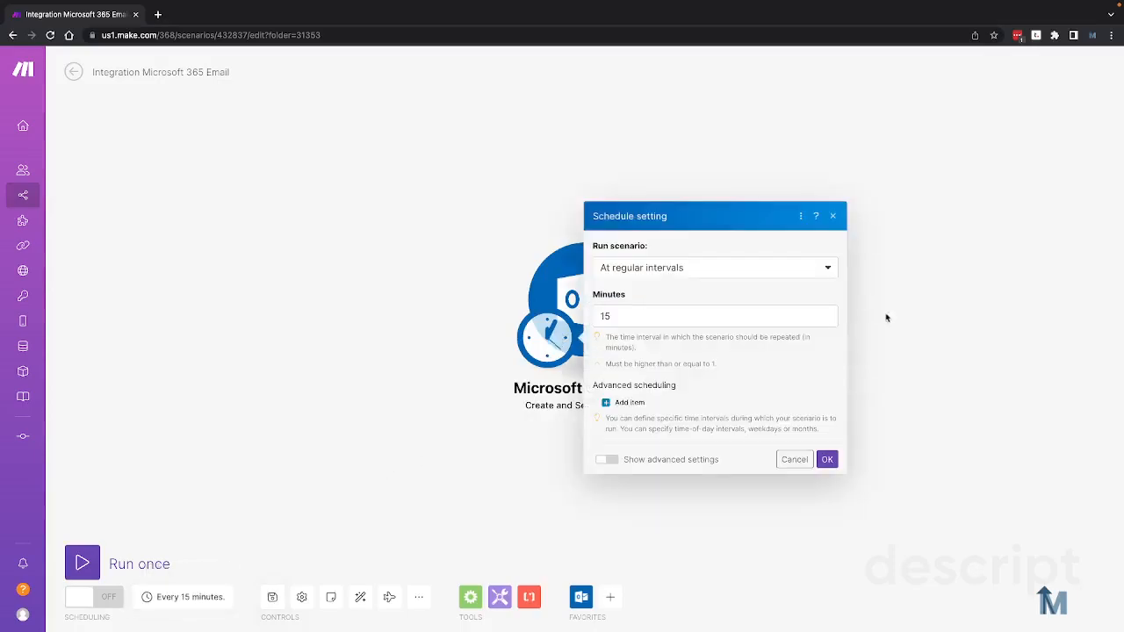
pyautogui.doubleClick(751, 310)
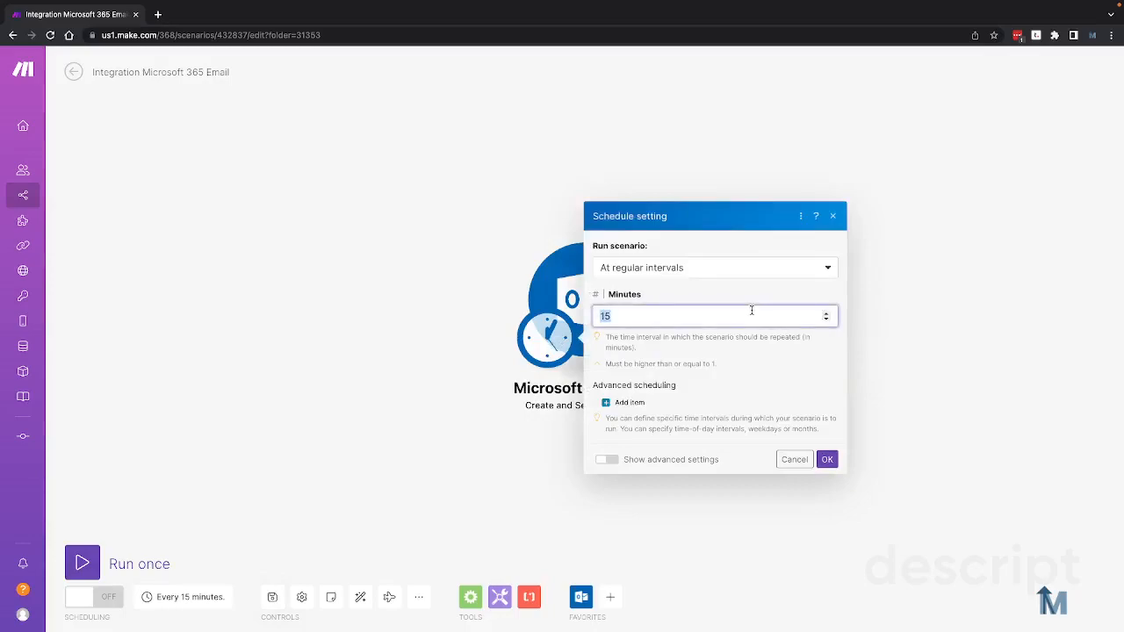
pyautogui.write('150')
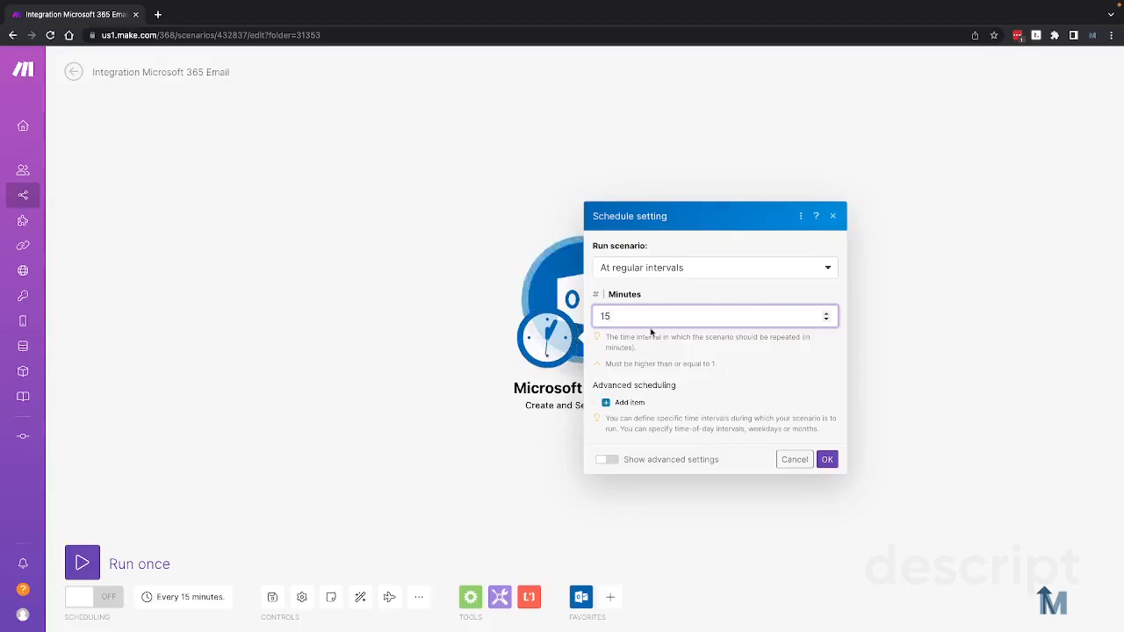
pyautogui.click(700, 267)
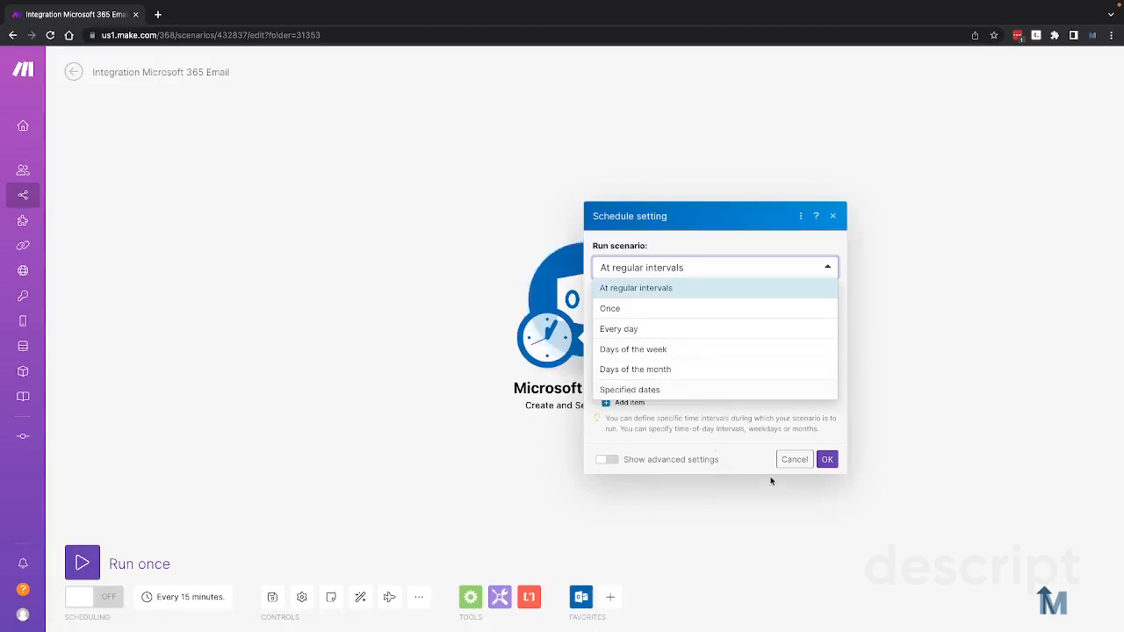
pyautogui.click(756, 444)
pyautogui.click(795, 460)
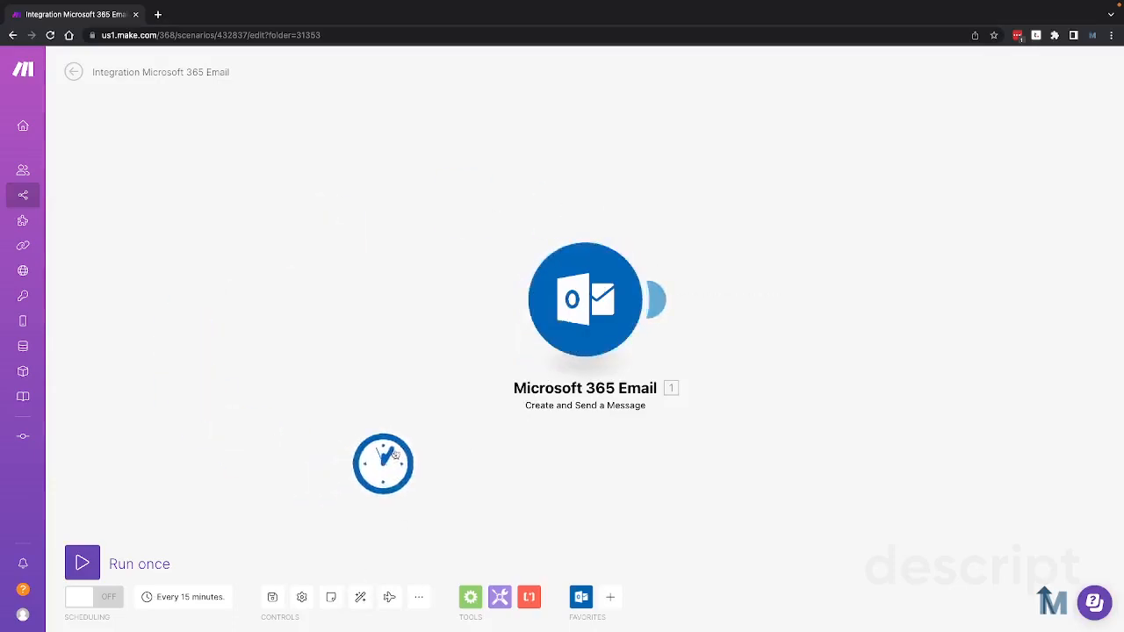
# - Move the Create and Send a Message module far across the canvas and auto-align the scenario
pyautogui.moveTo(593, 304); pyautogui.dragTo(1105, 467)
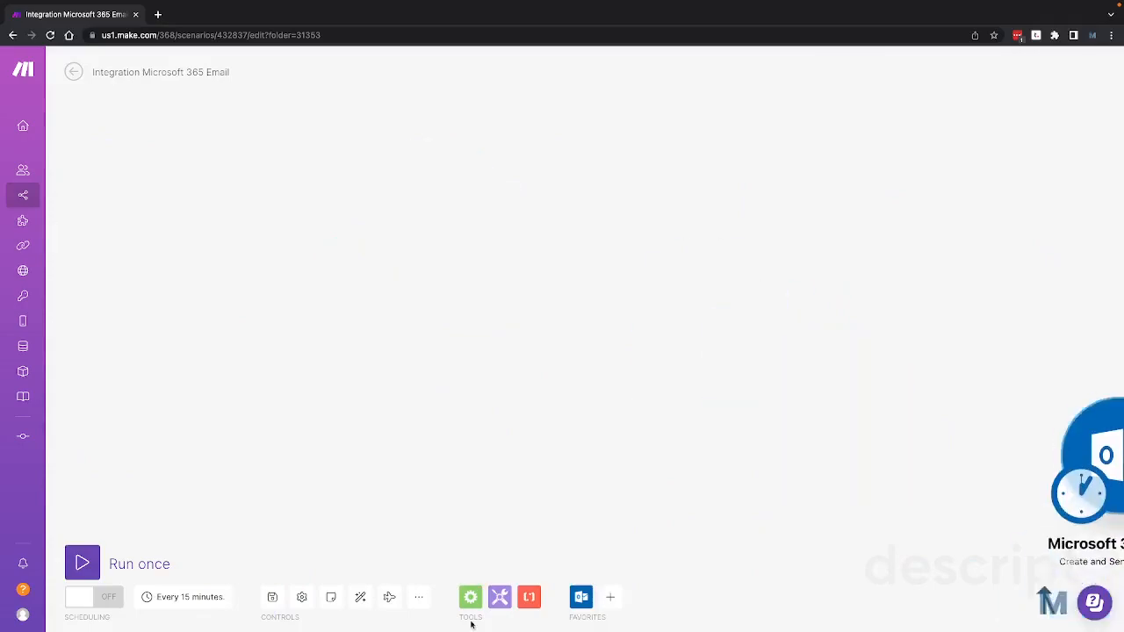
pyautogui.click(363, 597)
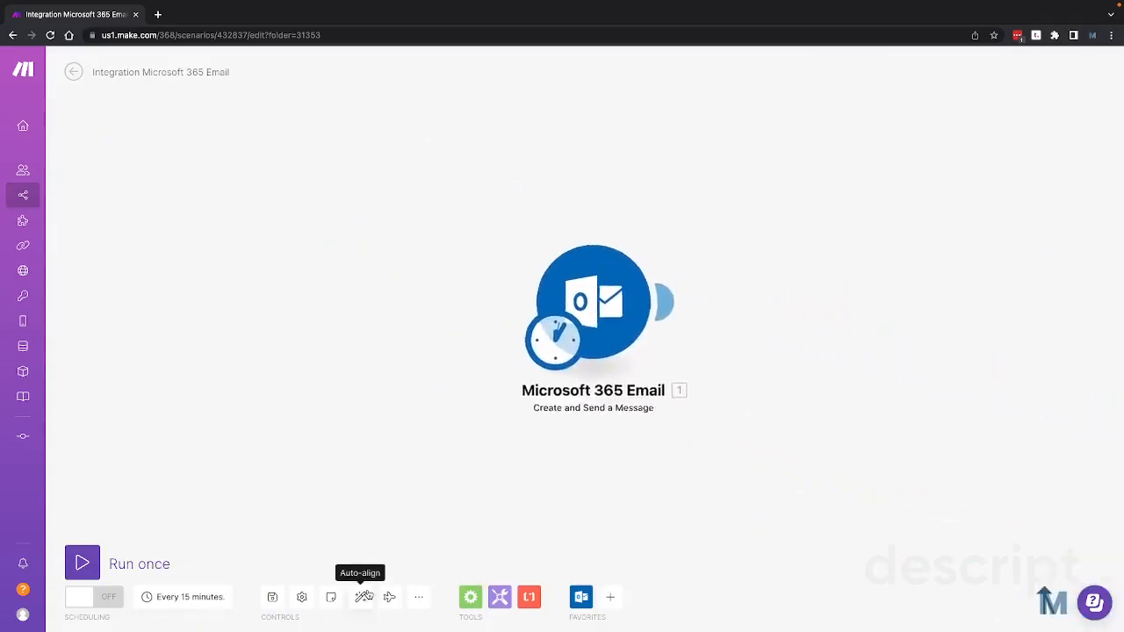
# - Add a second Microsoft 365 Email module with the Update a Message action and accept its settings
pyautogui.click(662, 298)
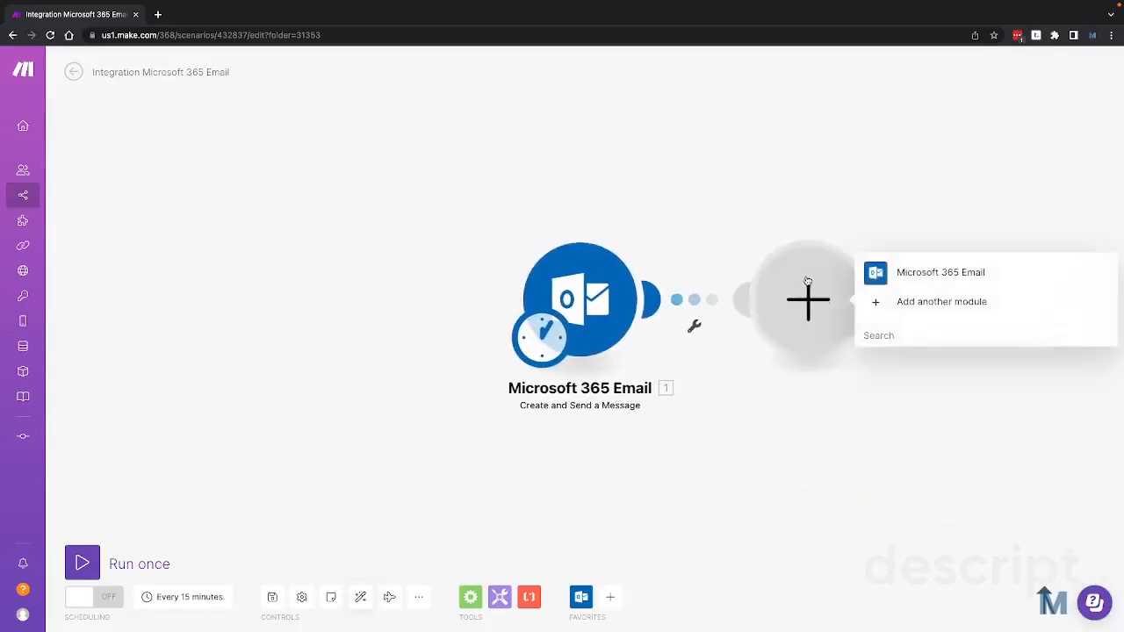
pyautogui.click(904, 268)
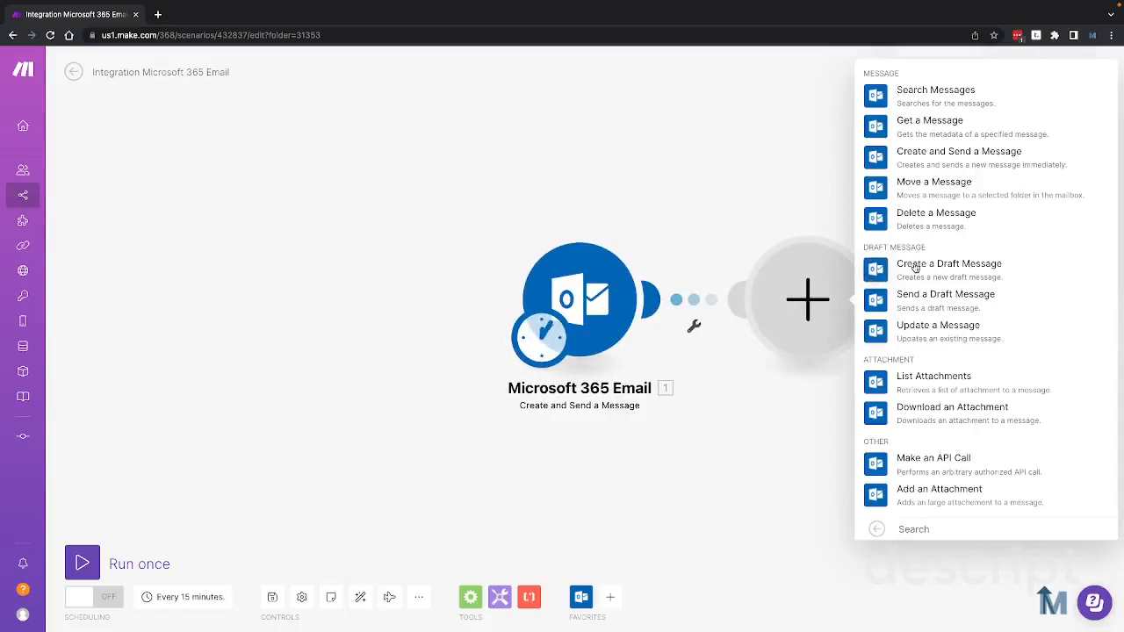
pyautogui.click(909, 327)
pyautogui.click(1096, 611)
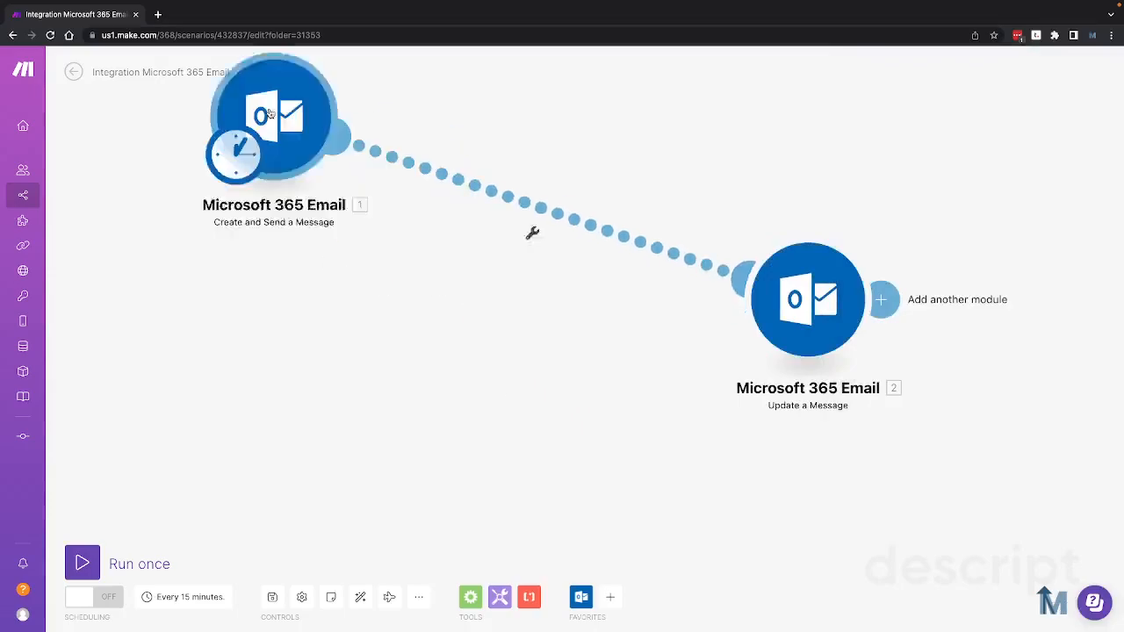
# - Spread the two Microsoft 365 Email modules to opposite corners of the canvas and auto-align them
pyautogui.moveTo(297, 122); pyautogui.dragTo(103, 67)
pyautogui.moveTo(789, 289); pyautogui.dragTo(836, 631)
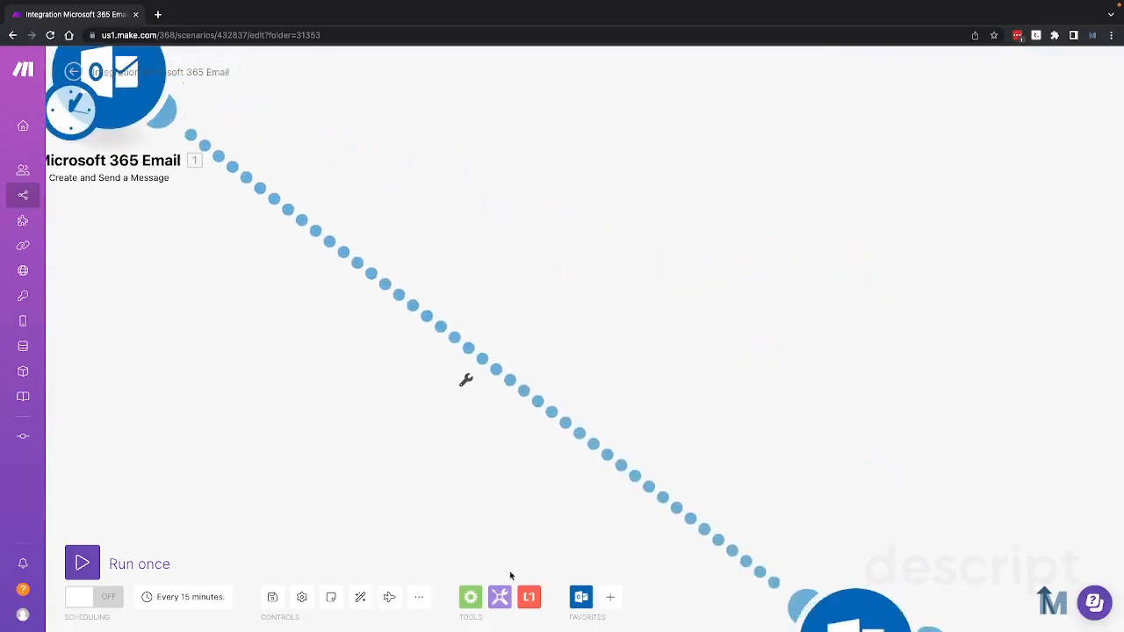
pyautogui.click(360, 597)
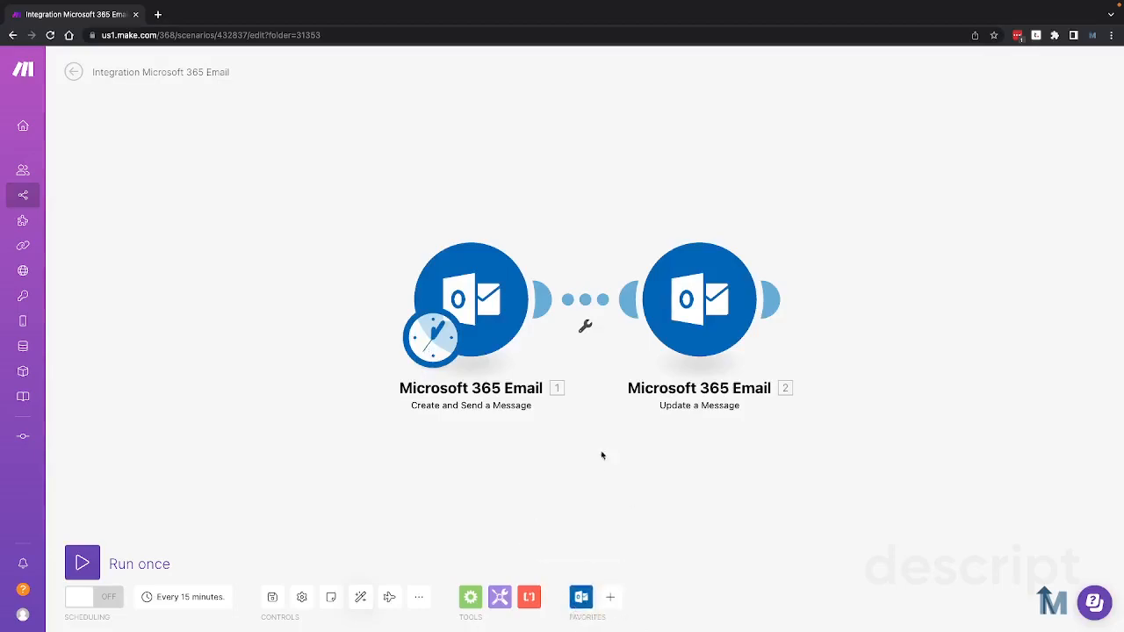
# - Add a Google Drive module with the Copy a File action after Update a Message, leaving its connection account unselected
pyautogui.click(770, 300)
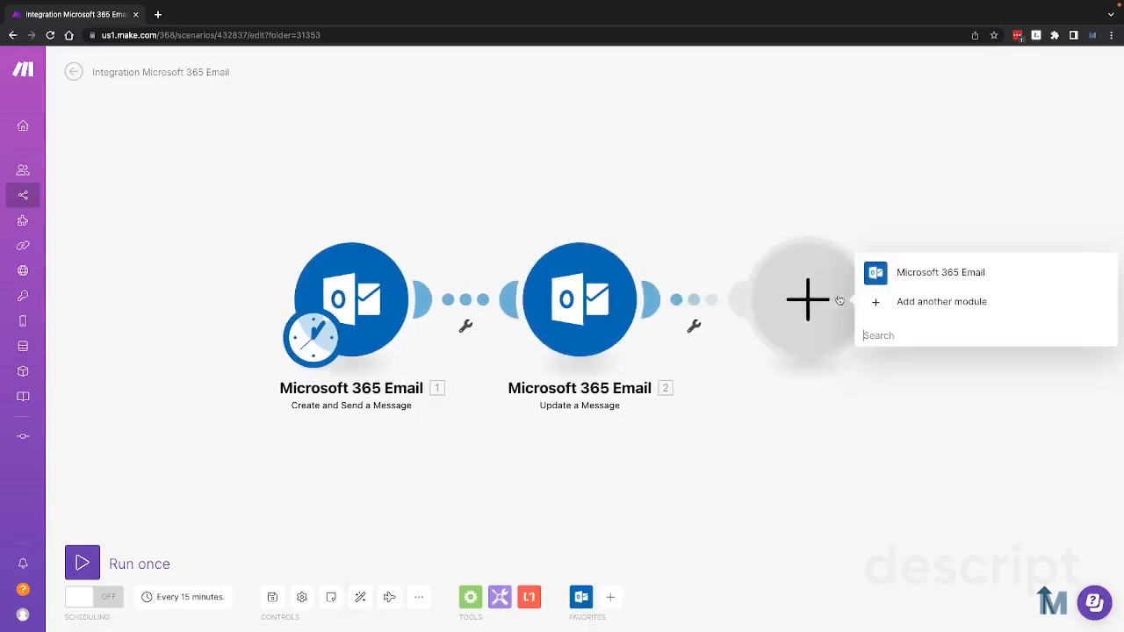
pyautogui.click(897, 325)
pyautogui.write('gmail')
pyautogui.press('BackSpace')
pyautogui.press('BackSpace')
pyautogui.press('BackSpace')
pyautogui.press('BackSpace')
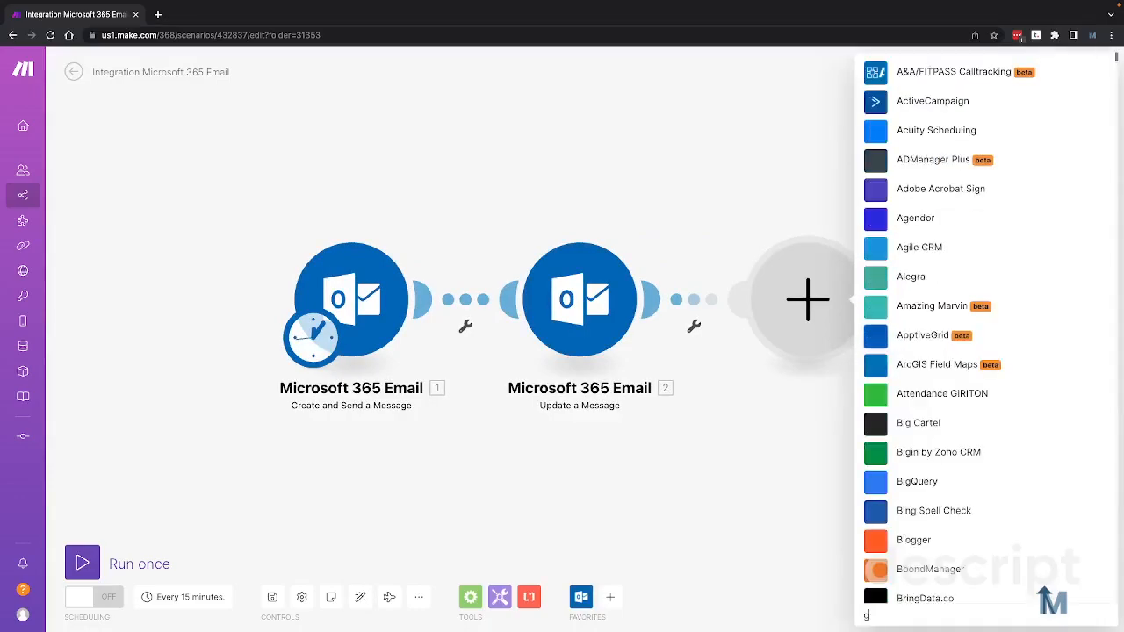
pyautogui.write('oogle')
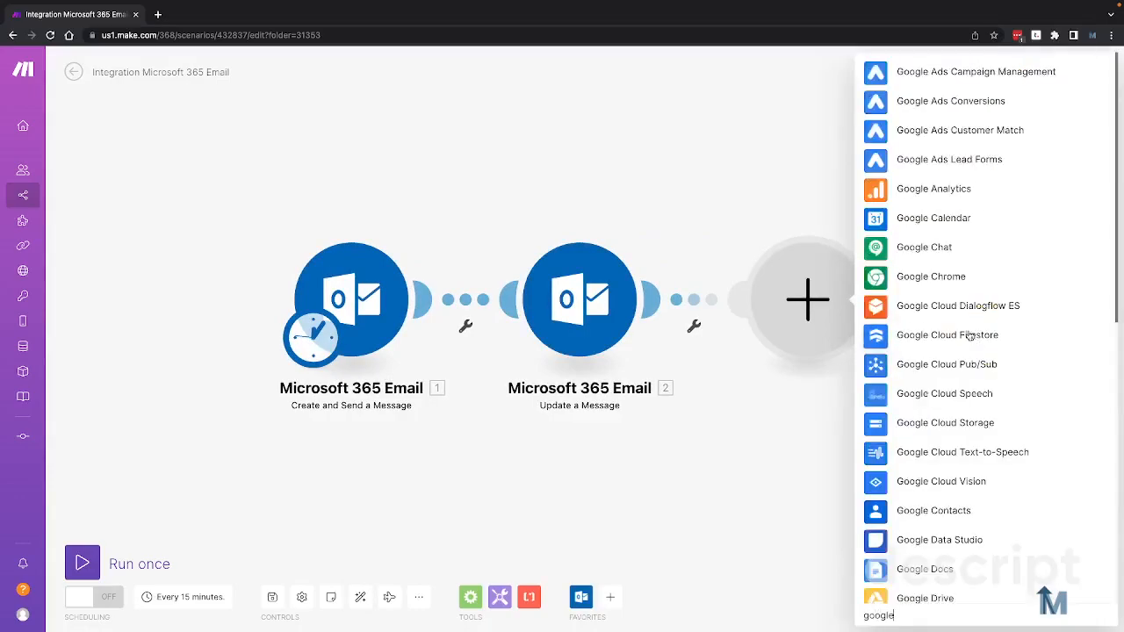
pyautogui.click(915, 594)
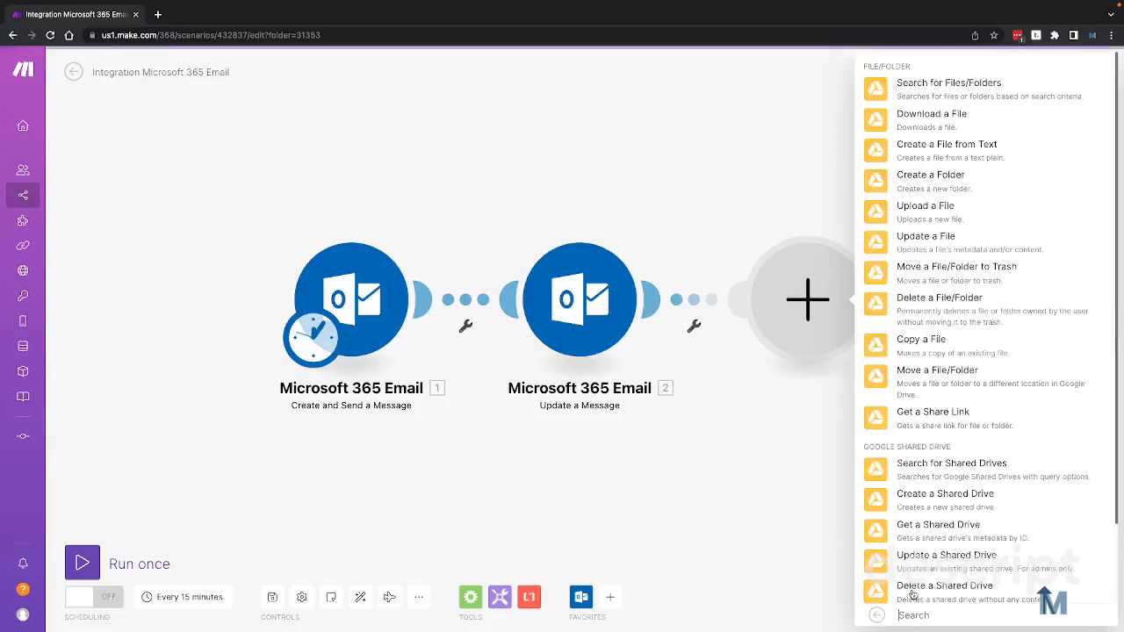
pyautogui.click(921, 339)
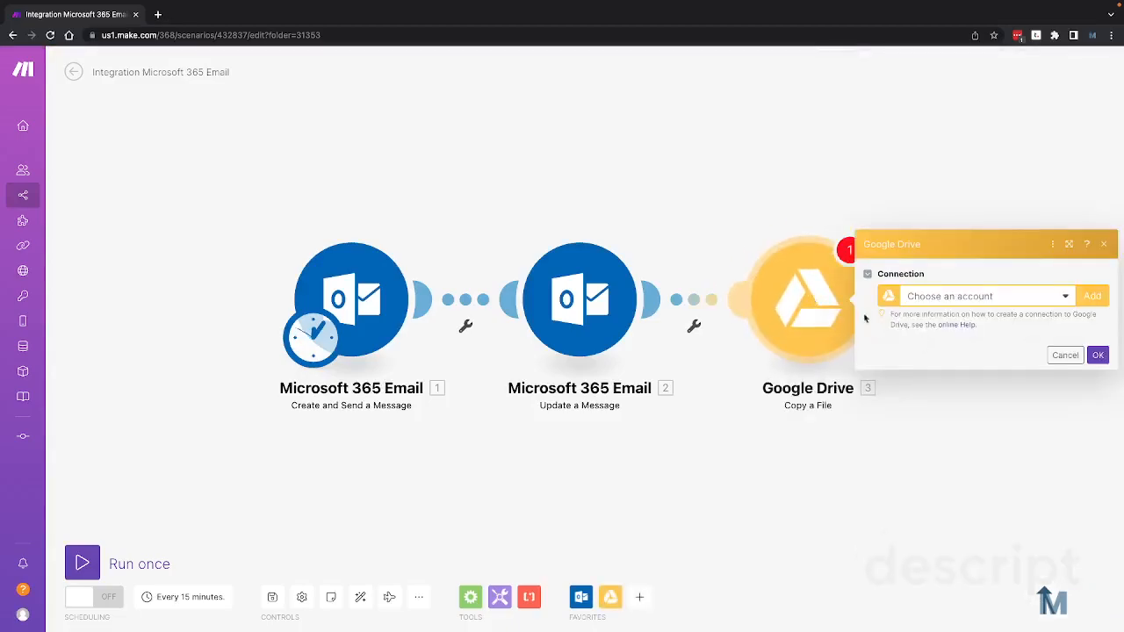
pyautogui.click(1097, 355)
pyautogui.click(1065, 376)
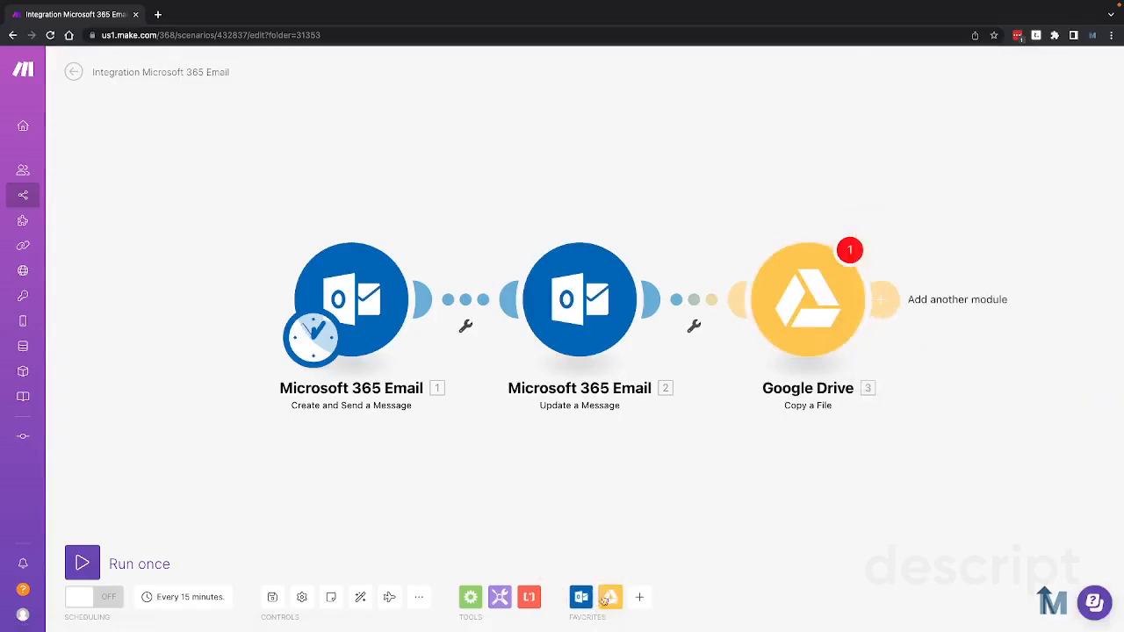
# - View the Discover help resources and close them again
pyautogui.click(1089, 604)
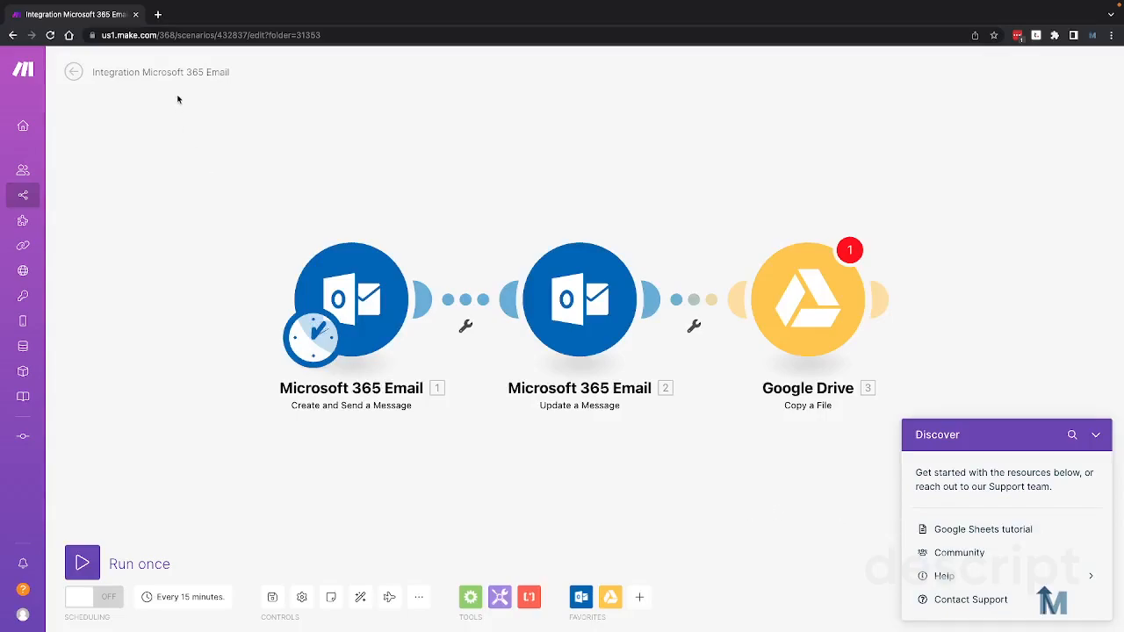
pyautogui.click(1094, 434)
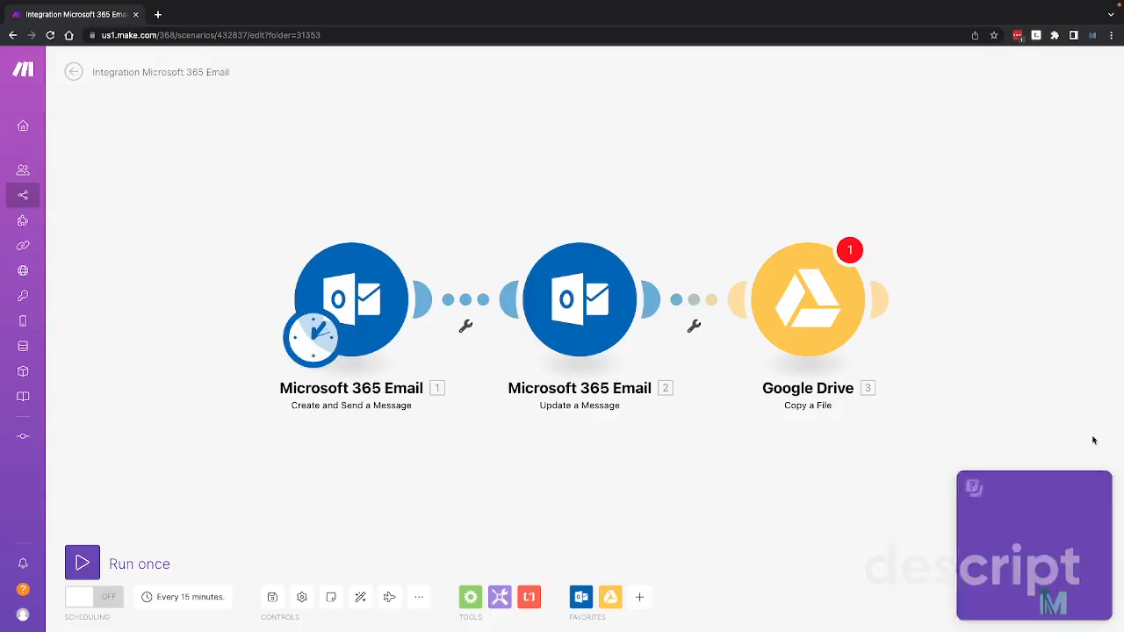
# - Rename the scenario as Email Chain Automation
pyautogui.click(184, 70)
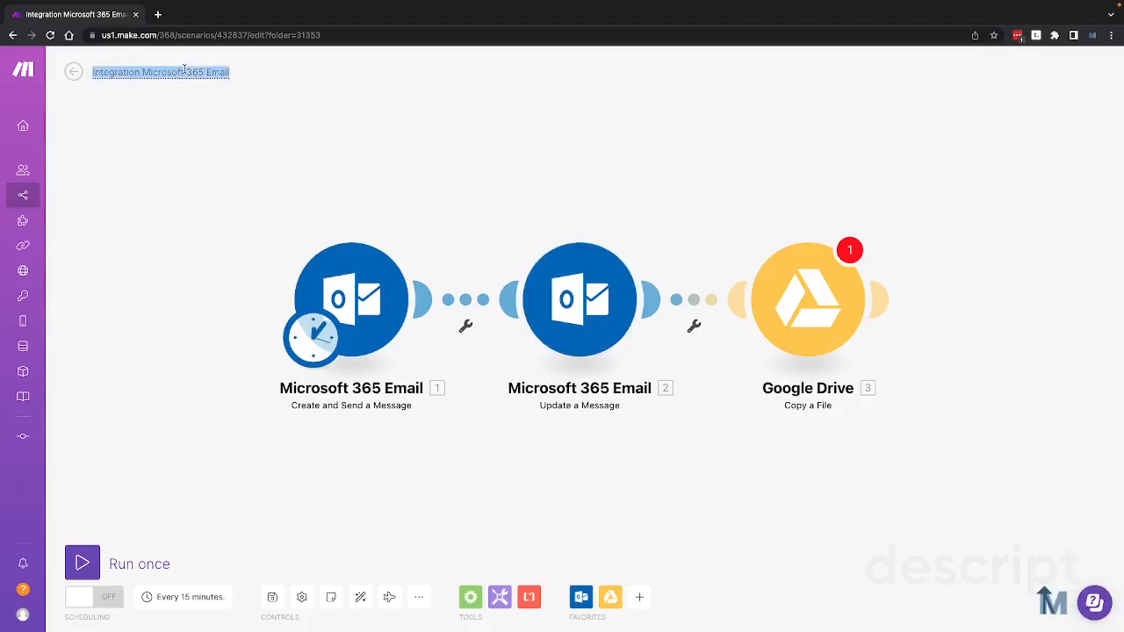
pyautogui.write('Email')
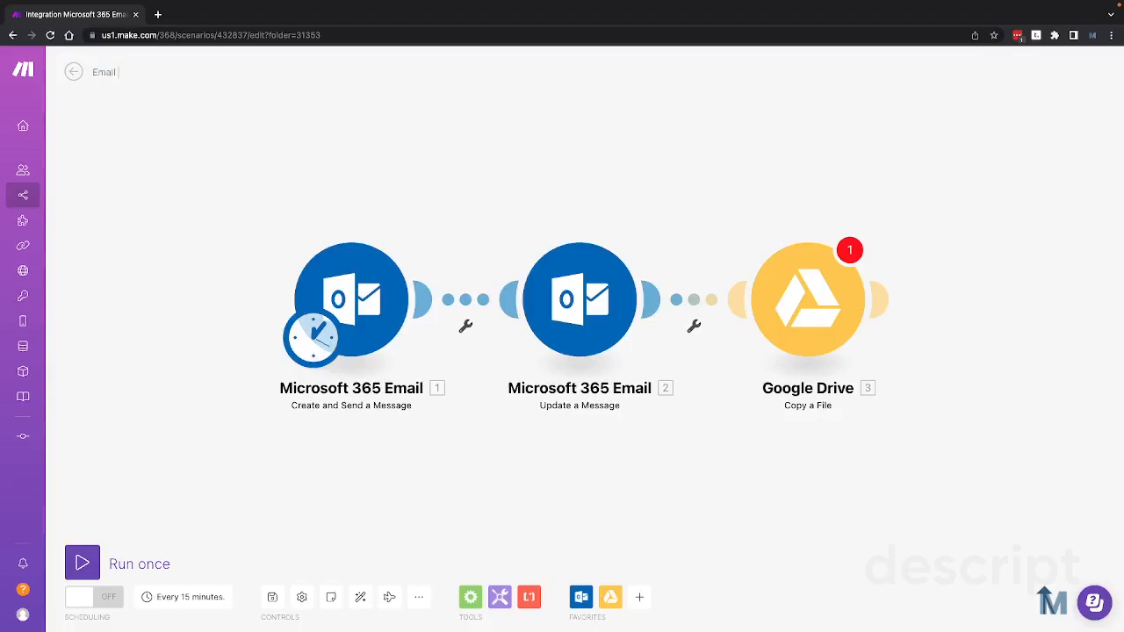
pyautogui.write(' Chain Automation')
pyautogui.press('Return')
# - Try to save the scenario, cancel the save, and check the Google Drive module's connection settings without changing them
pyautogui.click(272, 597)
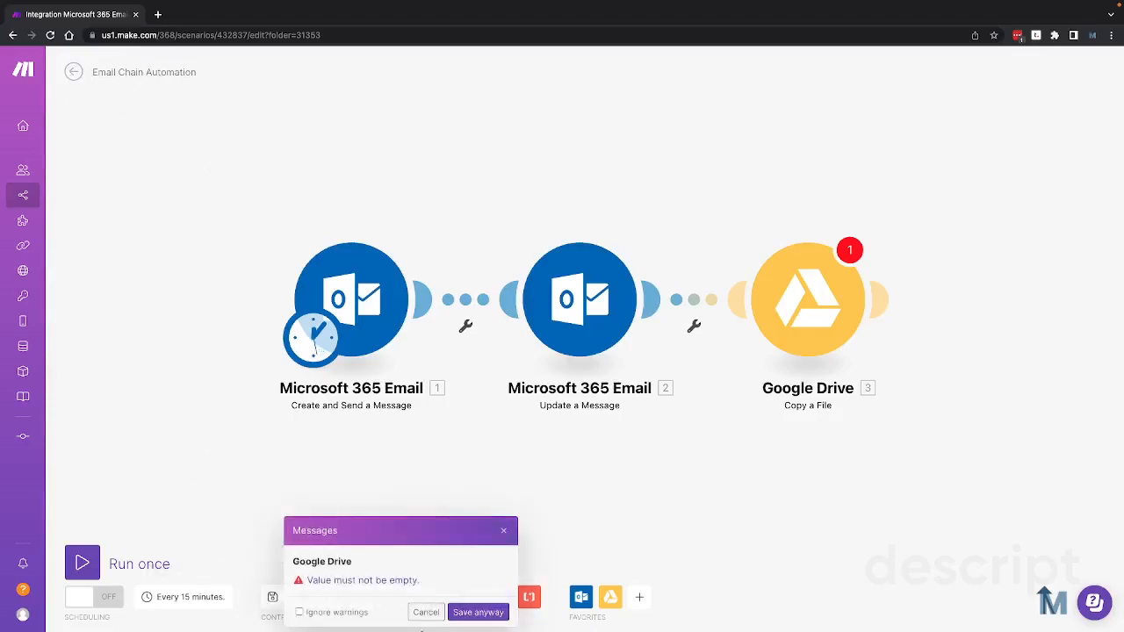
pyautogui.click(425, 614)
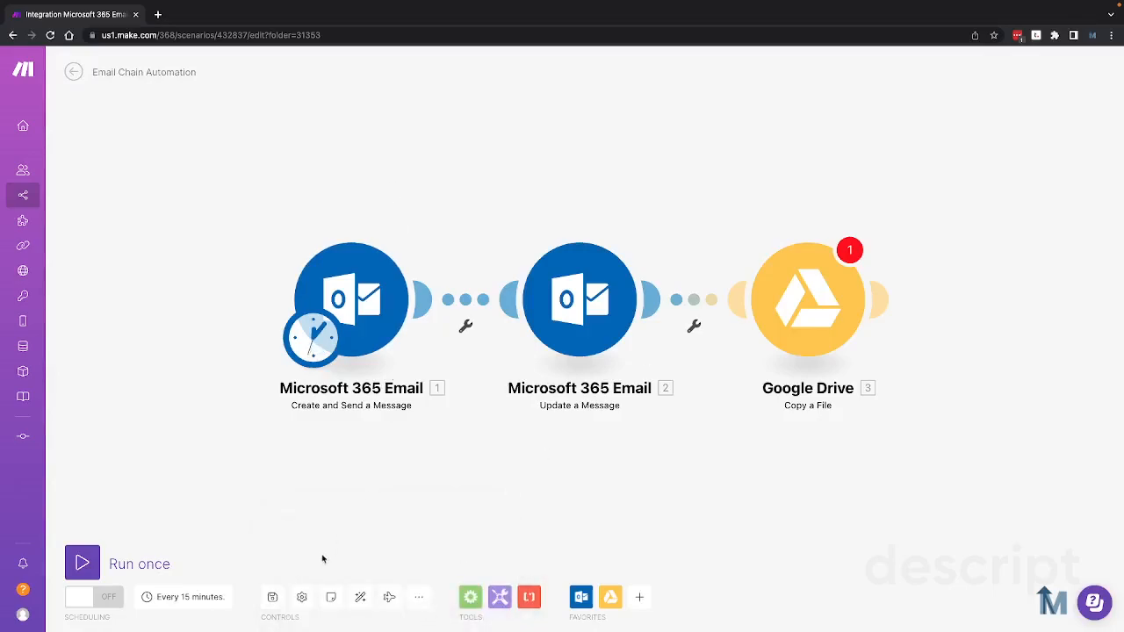
pyautogui.click(272, 597)
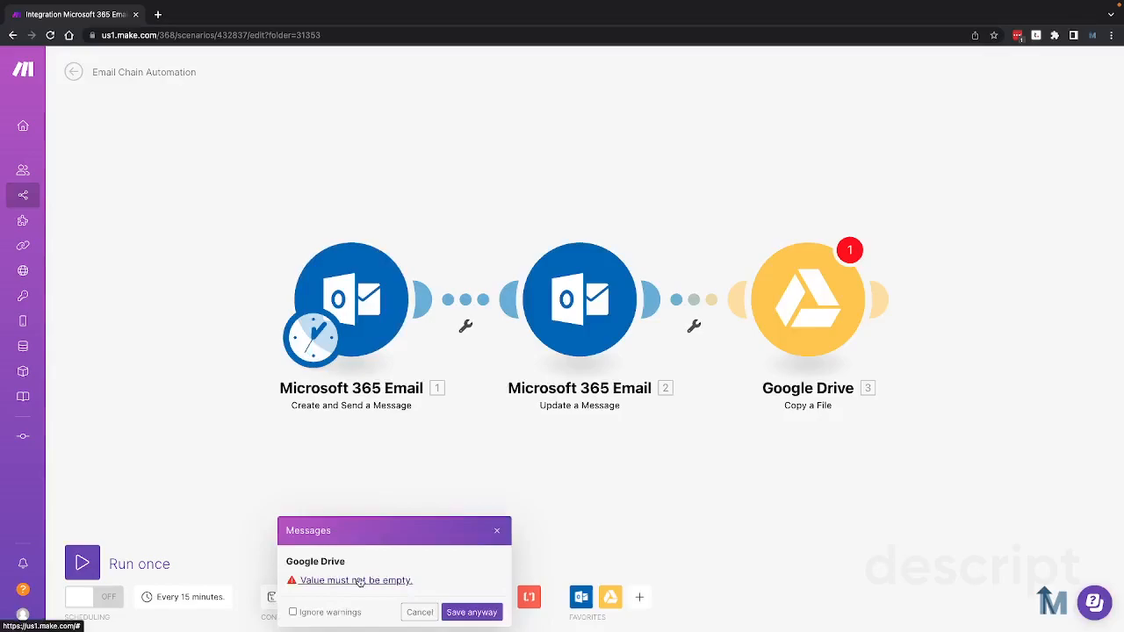
pyautogui.click(419, 612)
pyautogui.click(808, 320)
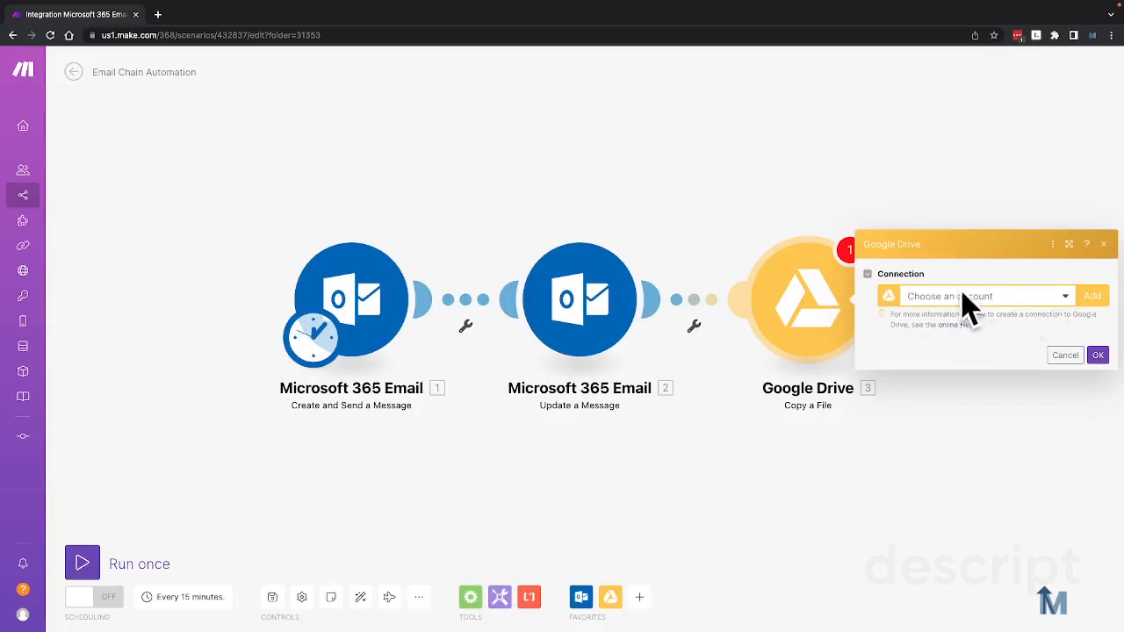
pyautogui.click(1067, 361)
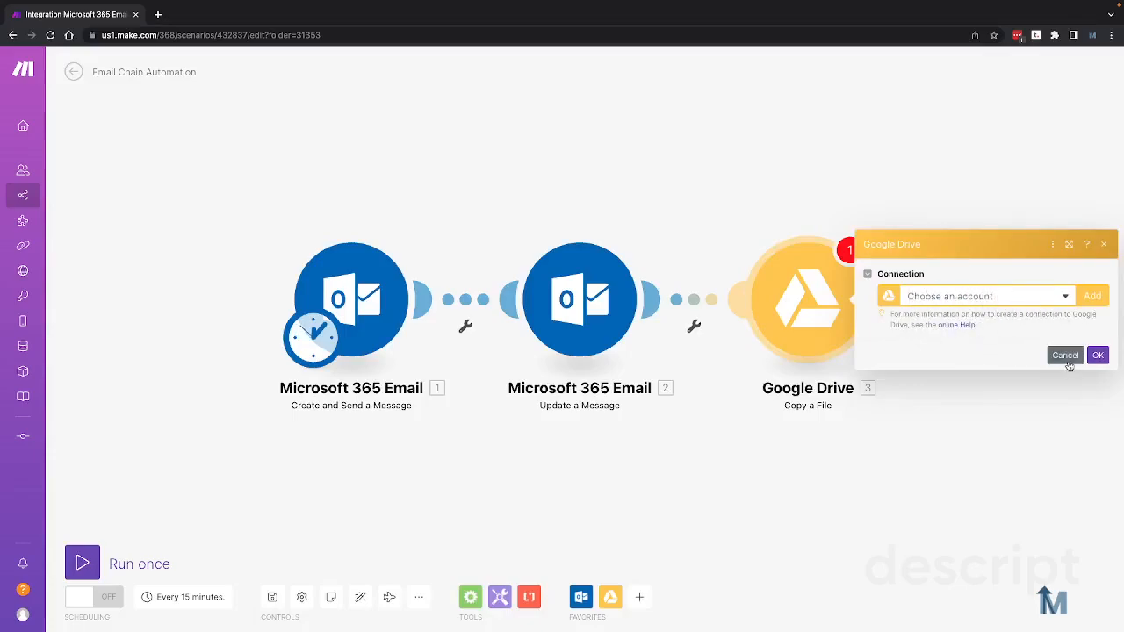
# - Save the scenario anyway, with the Google Drive connection still empty
pyautogui.click(273, 598)
pyautogui.click(446, 607)
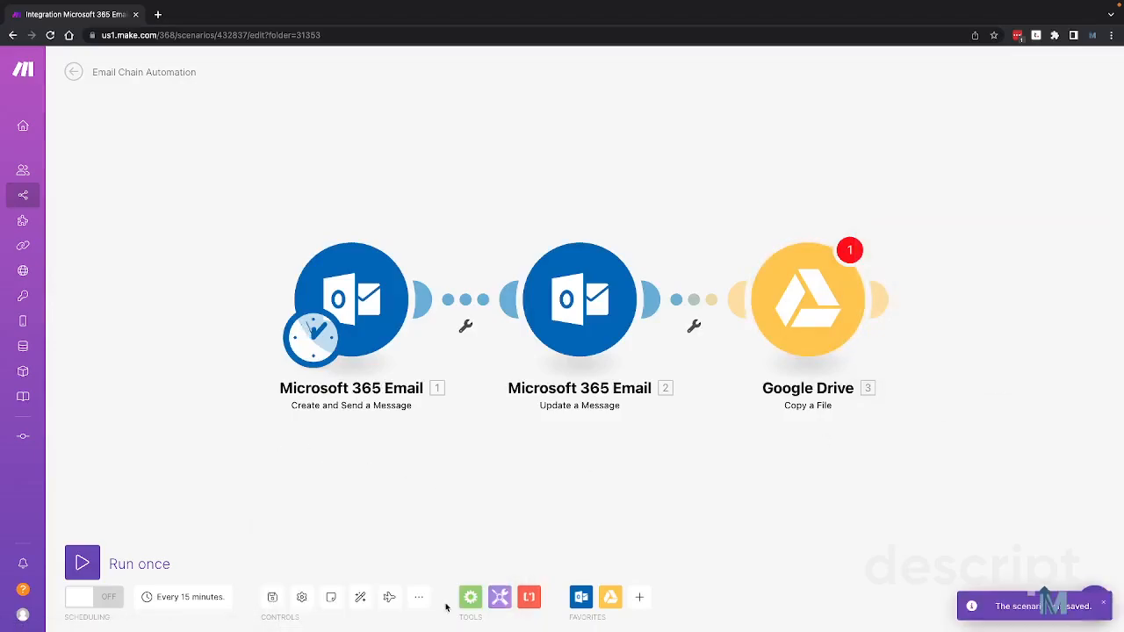